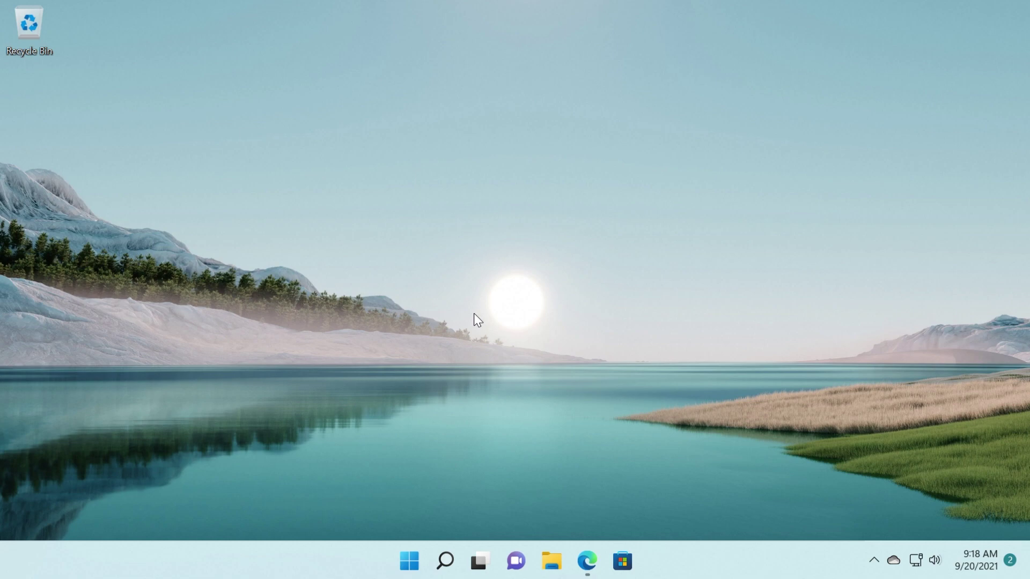
Download the IObit Uninstaller installer through iobit.com's Free Download, then Softonic's Free Download button
click(587, 561)
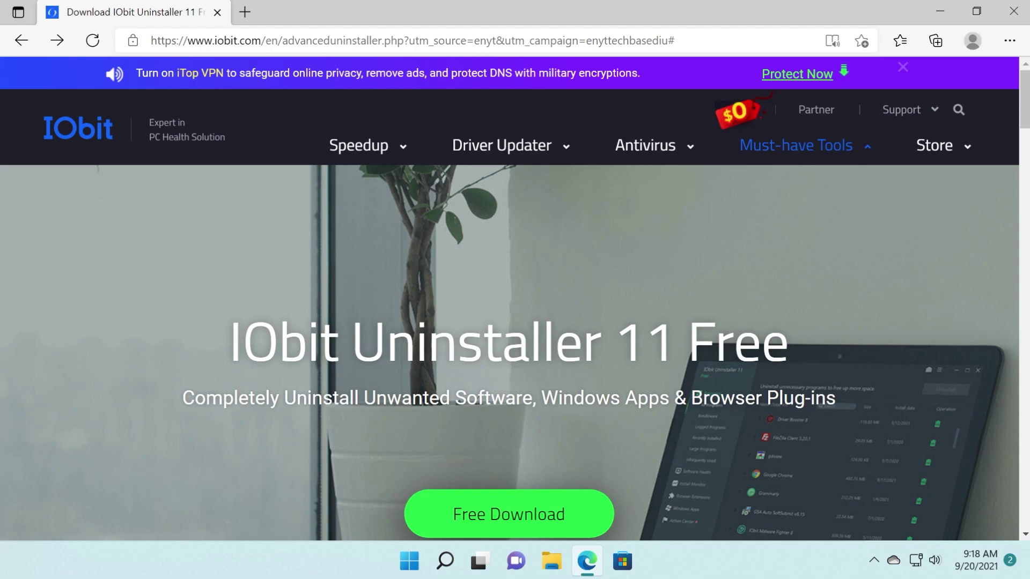
drag(613, 343, 799, 333)
click(747, 342)
scroll(515, 298, down, 1)
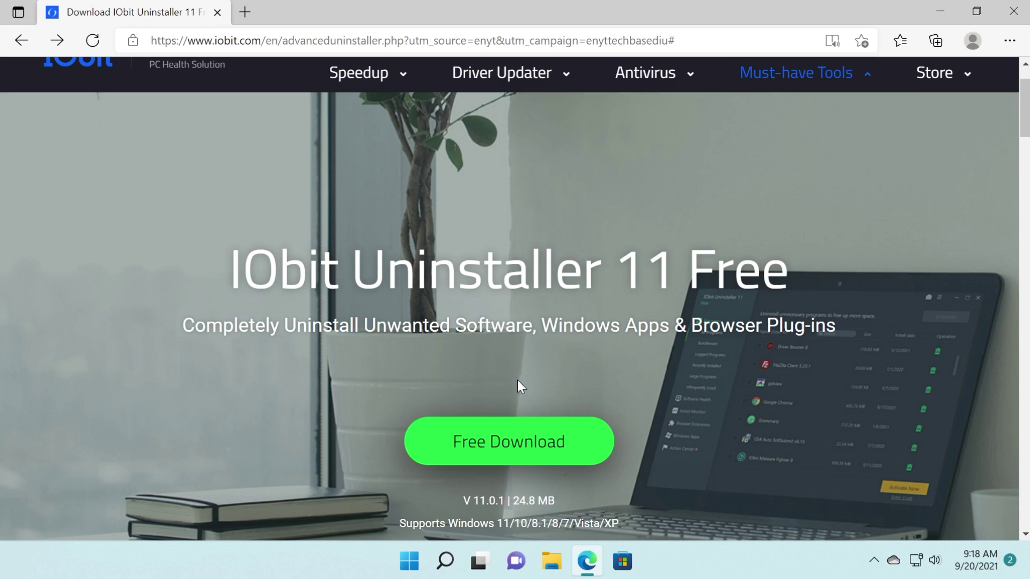
click(504, 441)
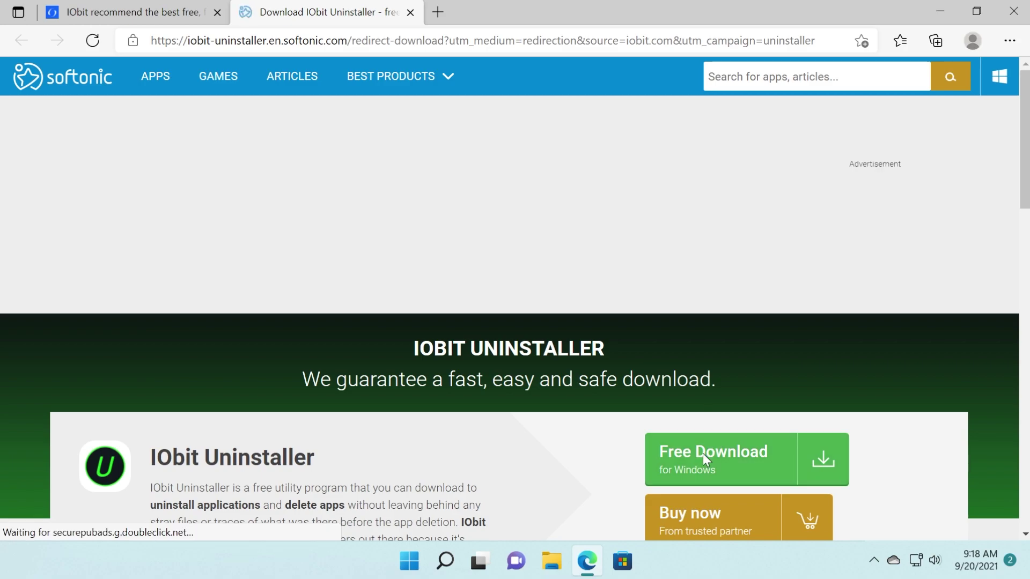
click(703, 453)
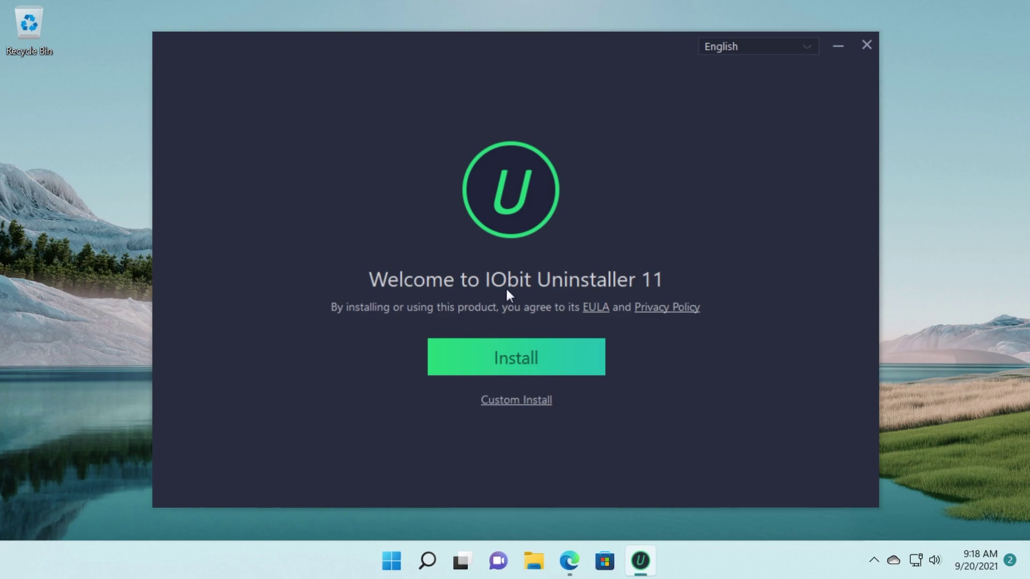
Install IObit Uninstaller 11, declining the Opera browser and VPN subscription offers, and launch it
click(514, 359)
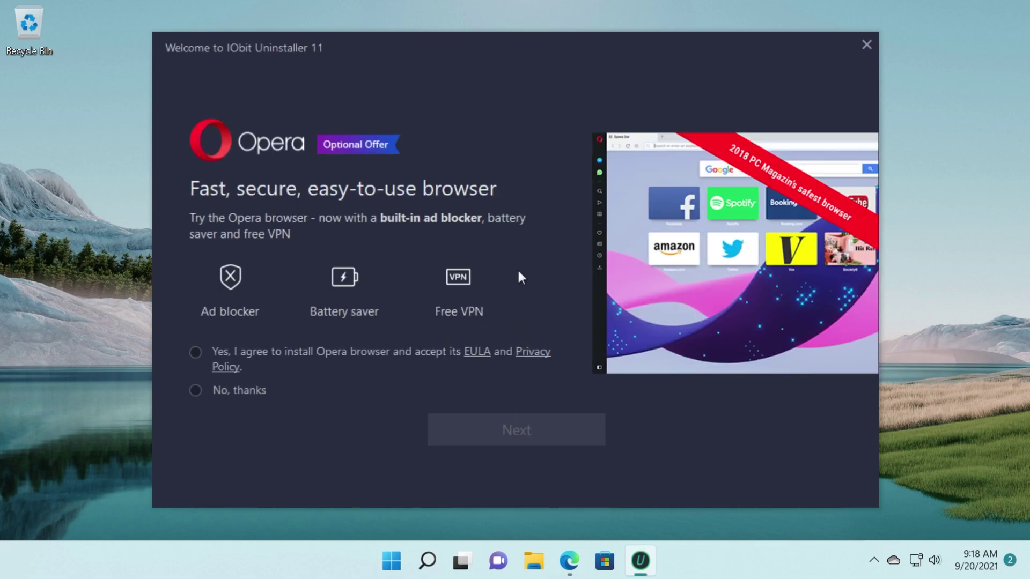
click(242, 394)
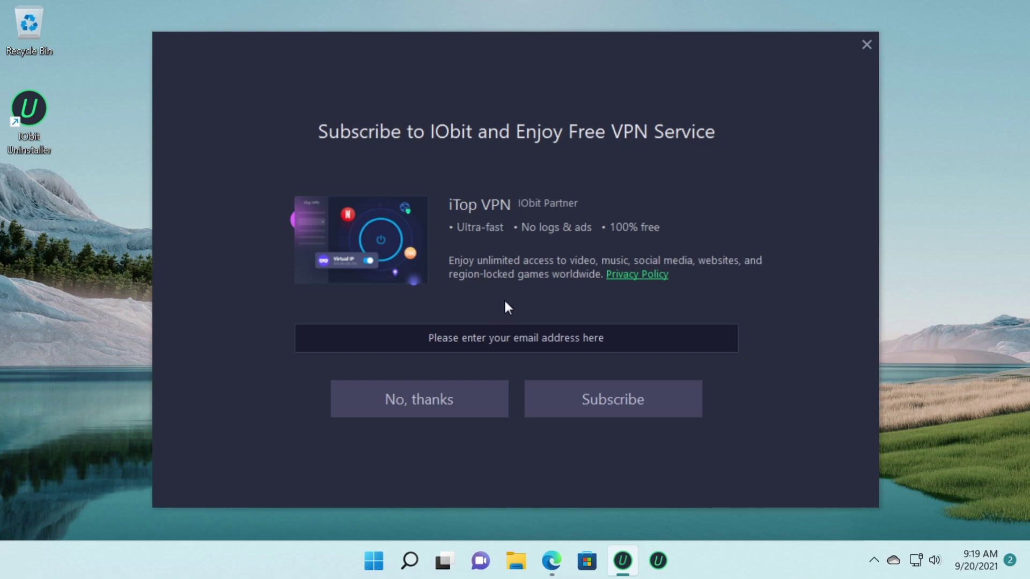
click(416, 409)
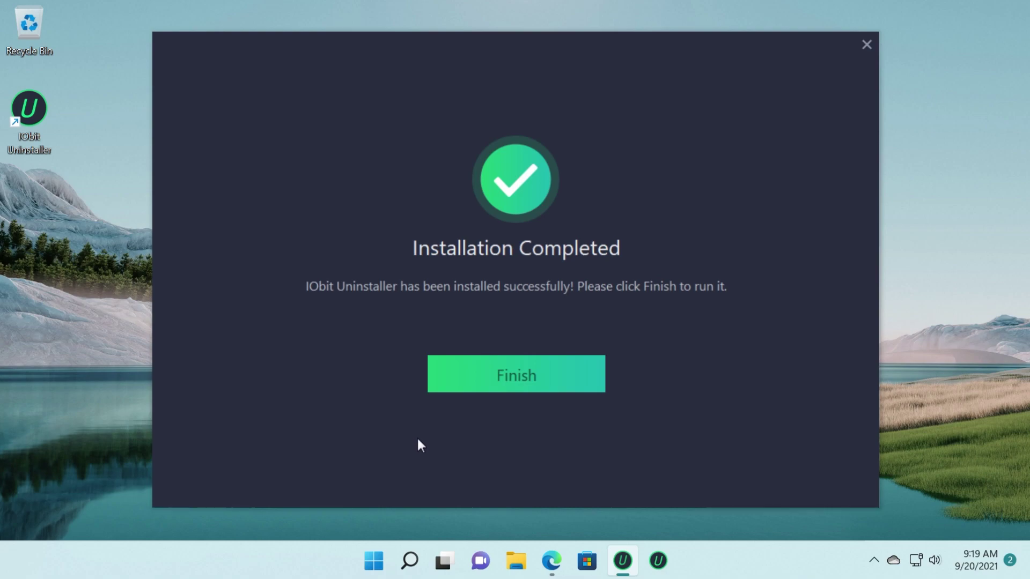
click(536, 370)
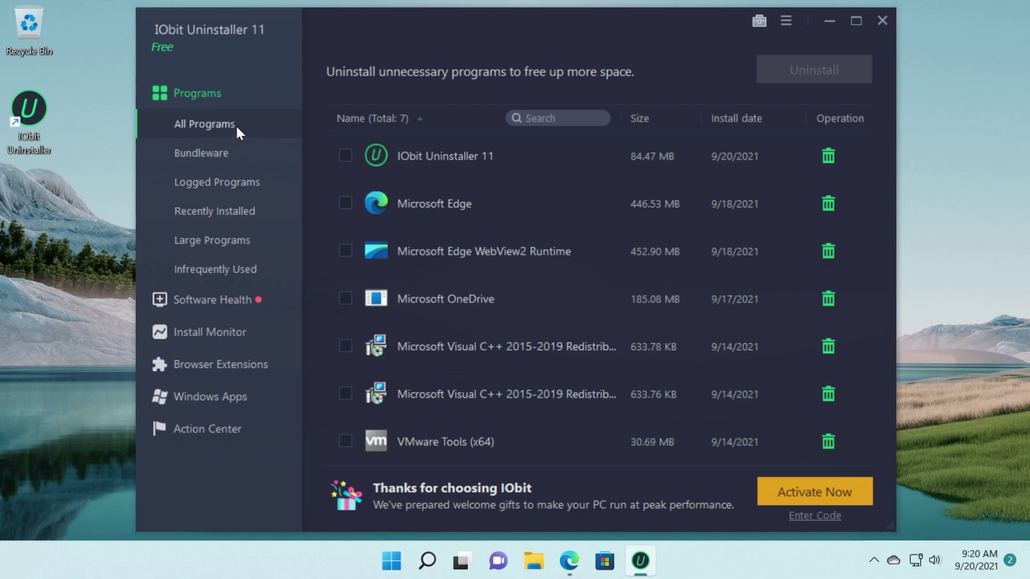
Browse the Bundleware, Logged, Recently Installed, Large and Infrequently Used categories, then All Programs
click(207, 160)
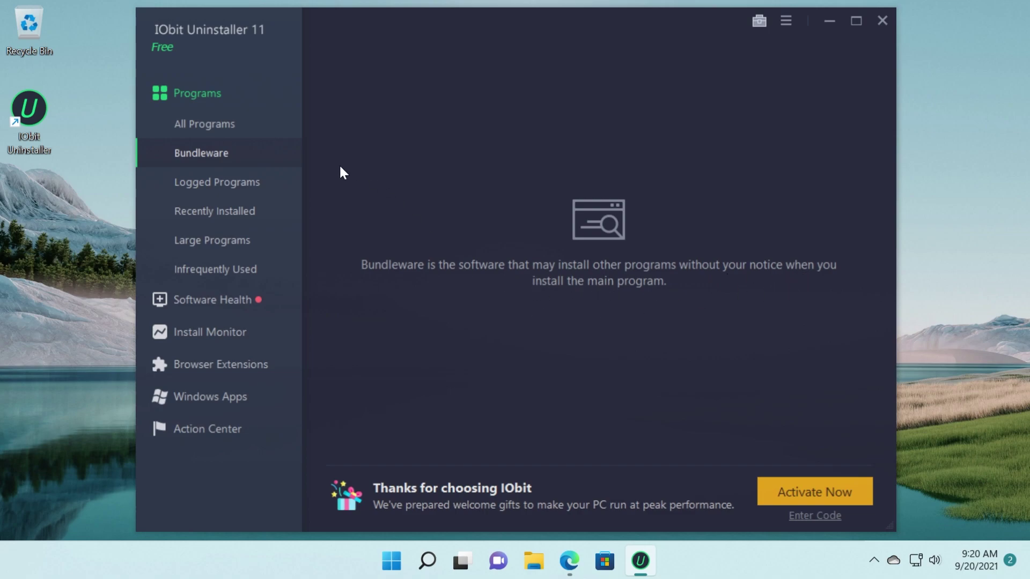
click(210, 184)
click(205, 211)
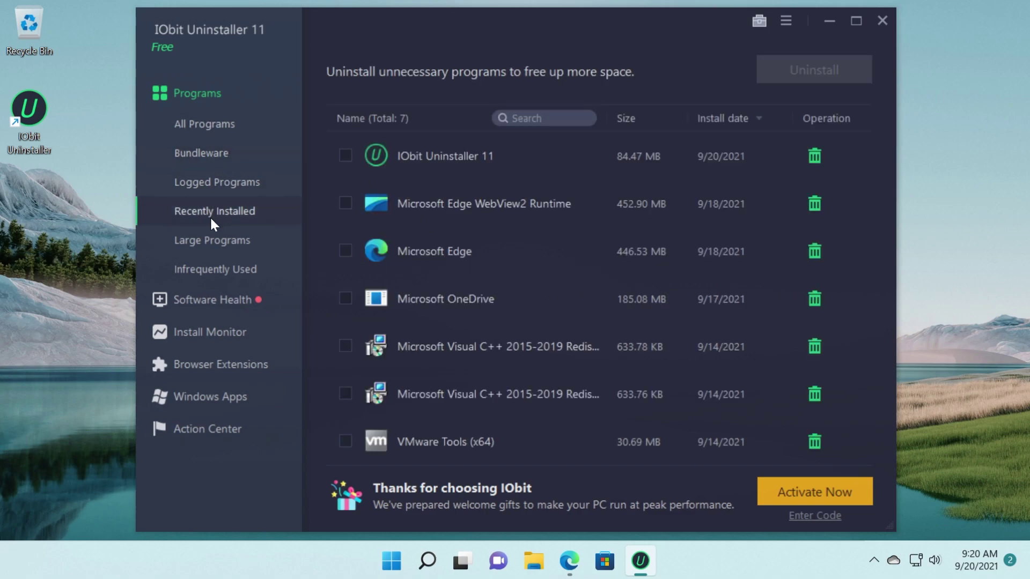
click(207, 247)
click(213, 275)
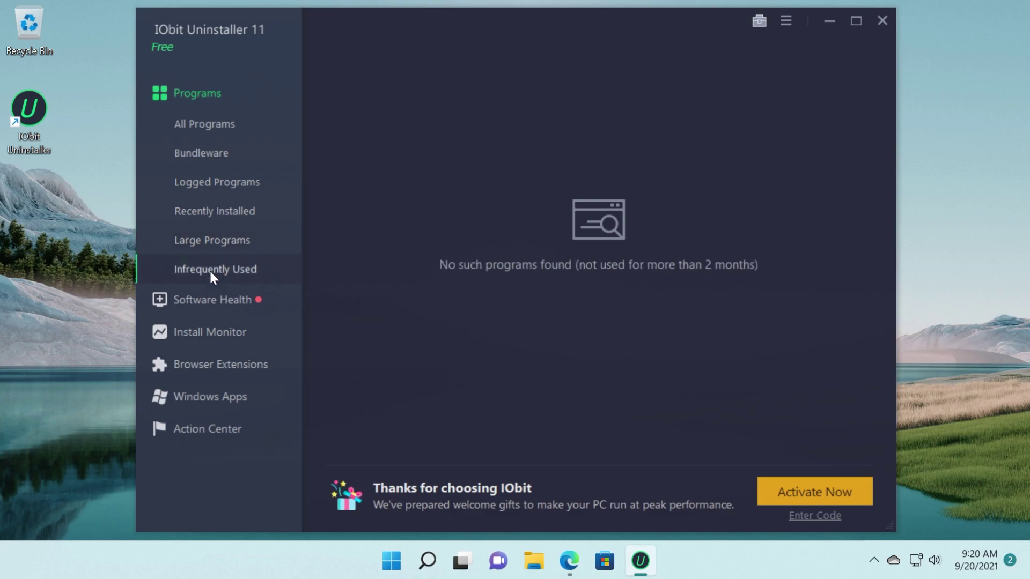
click(235, 131)
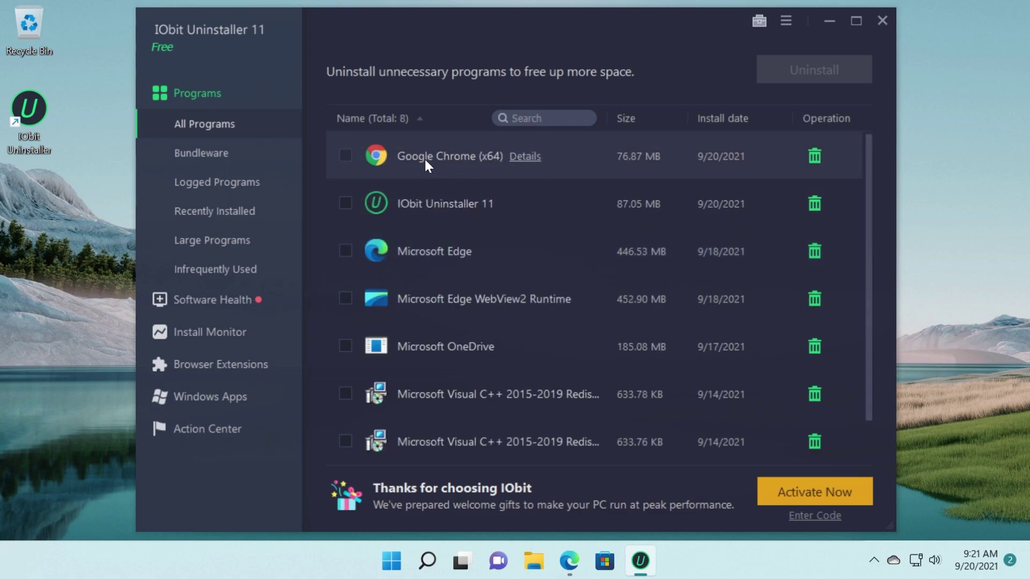
Uninstall Google Chrome with automatic residual-file removal, then dismiss the summary
click(345, 155)
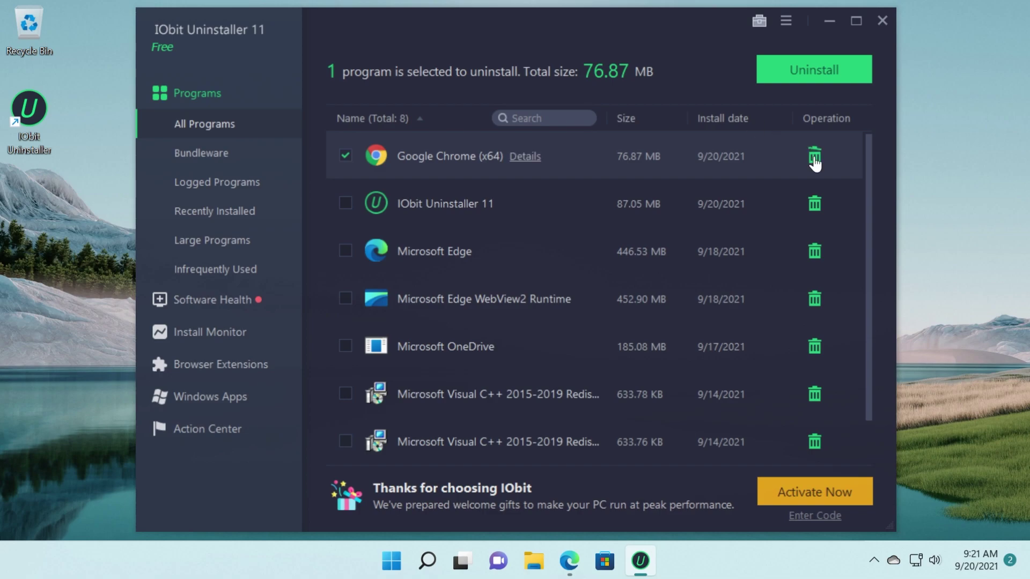
click(809, 74)
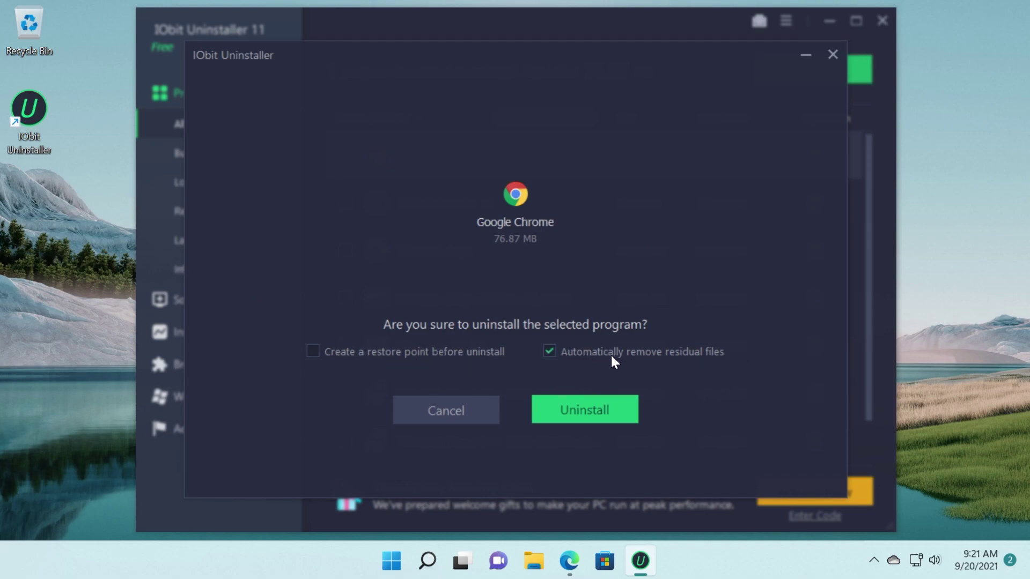
click(589, 410)
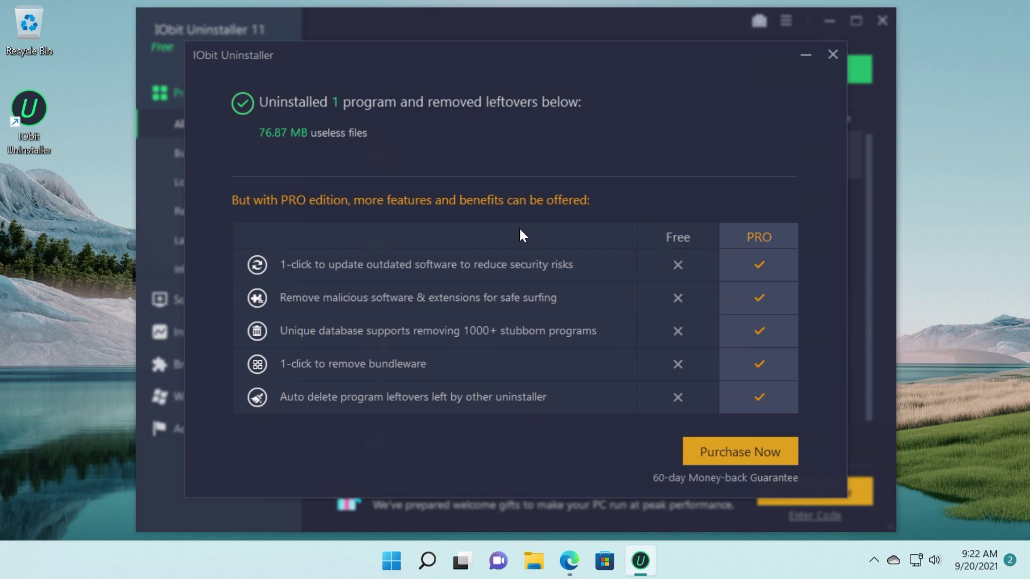
key(Escape)
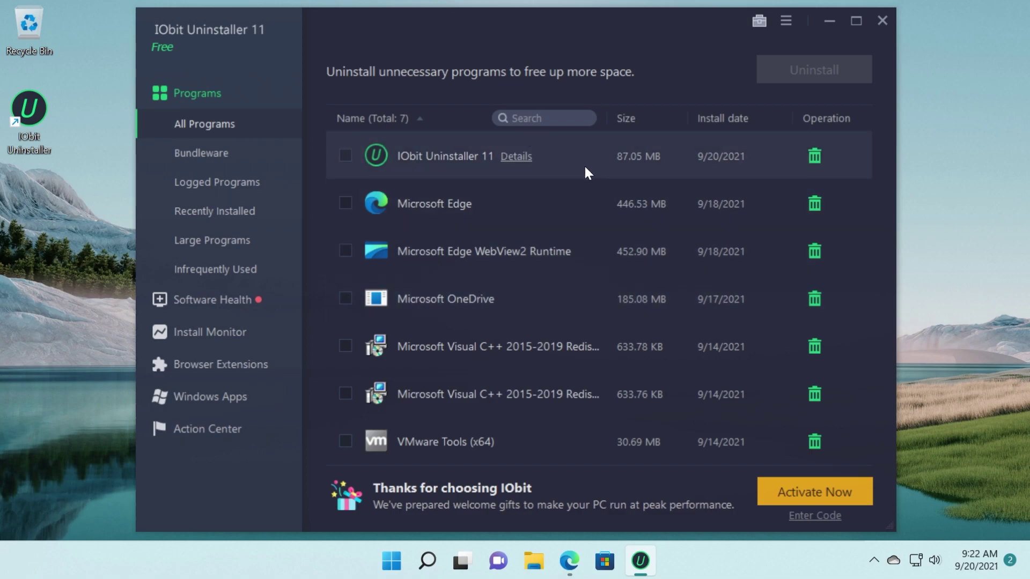
Scroll through the Software Health checks, then switch to the Install Monitor page
click(203, 304)
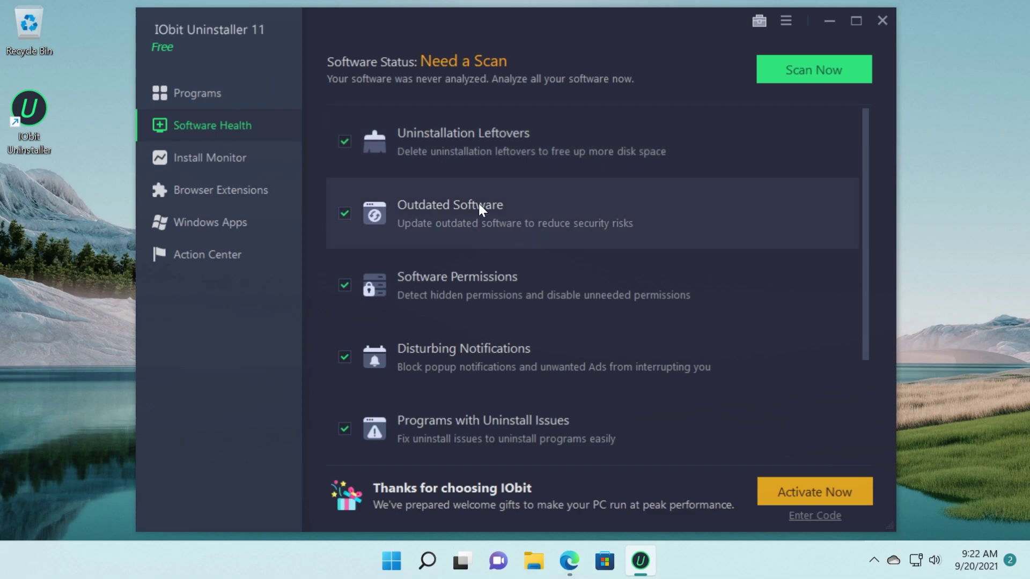
scroll(472, 193, down, 3)
scroll(461, 161, up, 3)
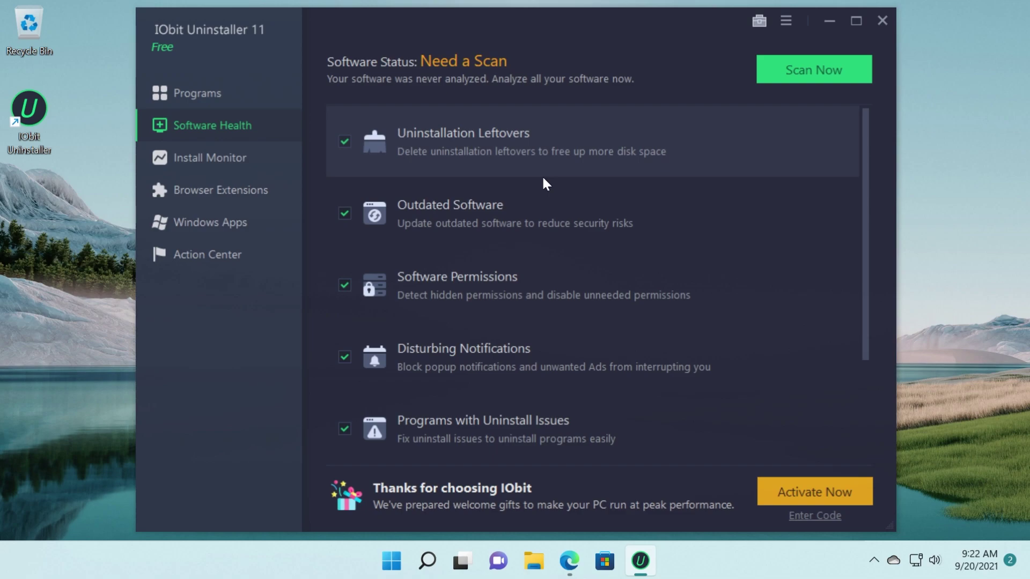
scroll(472, 420, down, 3)
scroll(474, 411, up, 3)
click(203, 161)
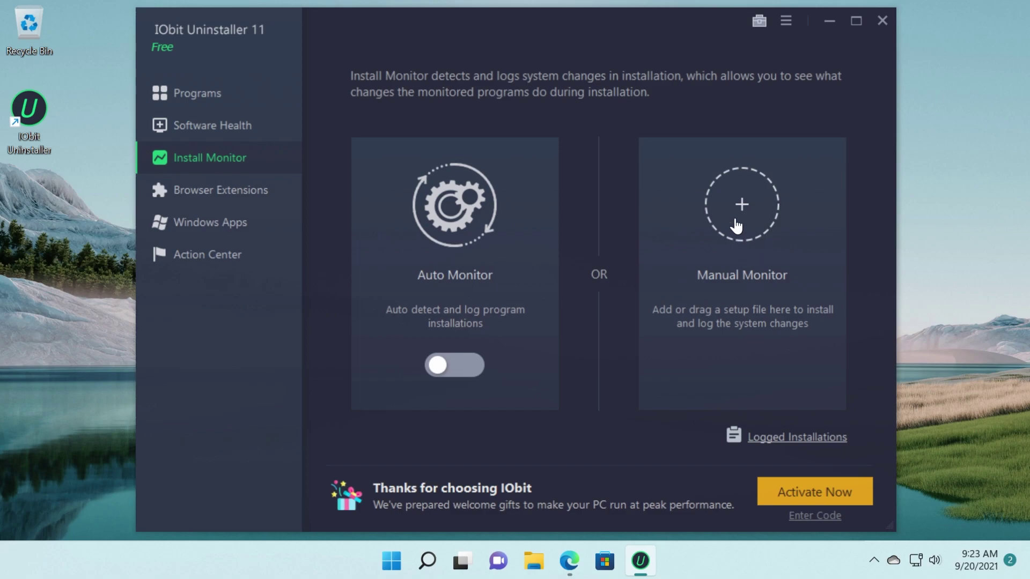
View the browser extensions, then scroll the Windows Apps list and tick App Installer
click(213, 191)
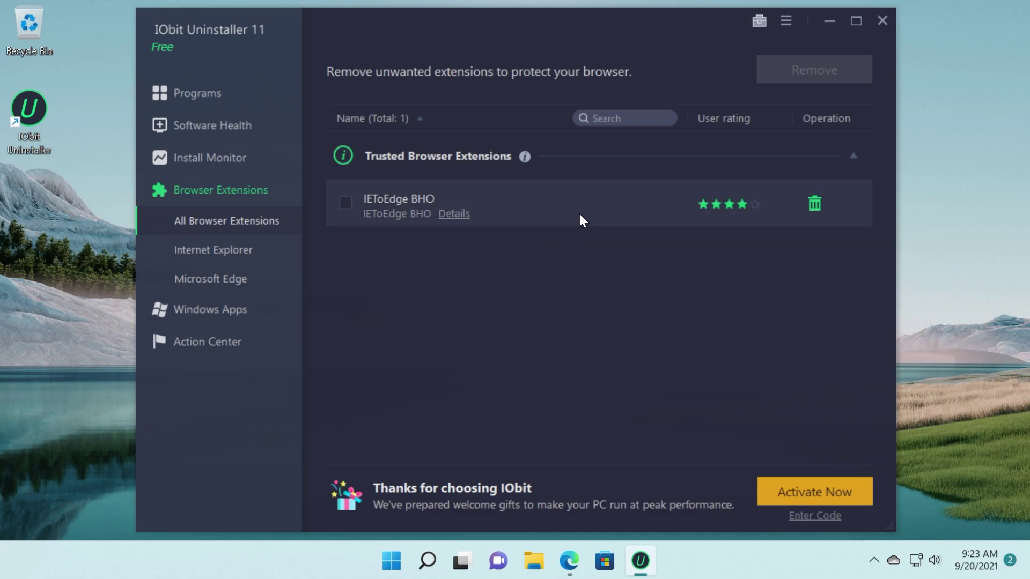
click(218, 310)
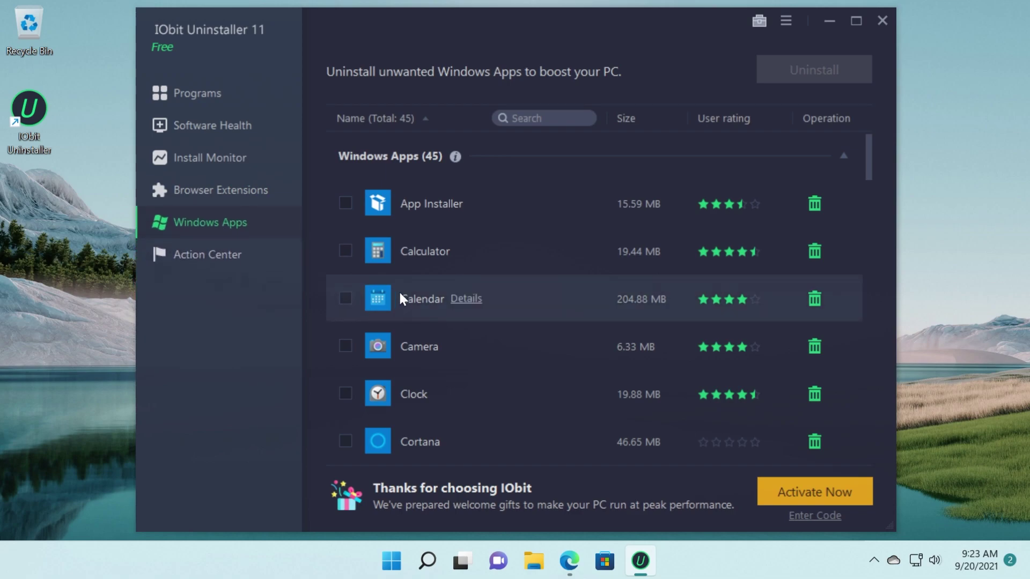
mouse_move(869, 154)
mouse_down()
mouse_move(854, 447)
mouse_move(886, 146)
mouse_up()
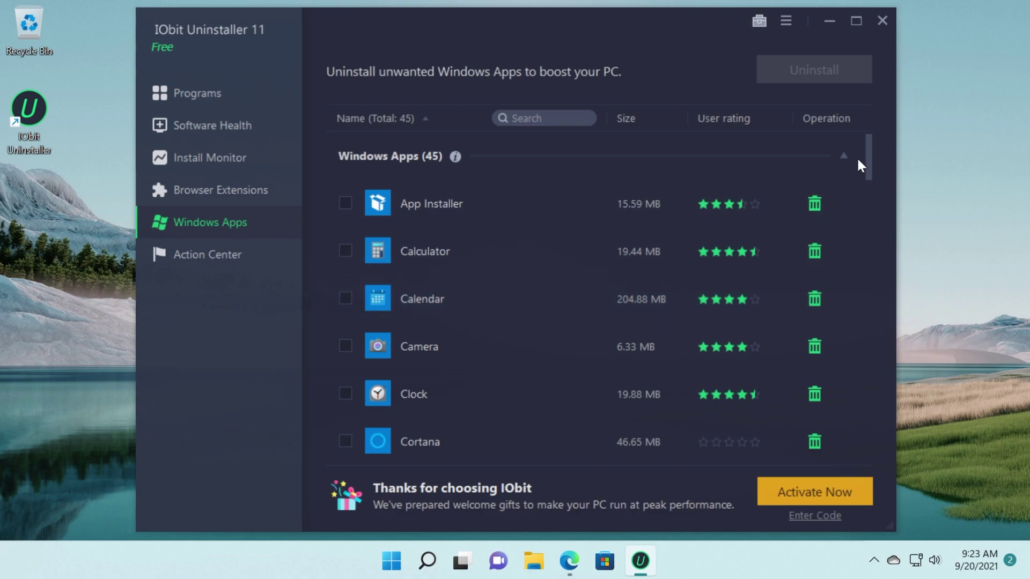
drag(869, 153, 811, 429)
scroll(581, 345, up, 15)
click(537, 203)
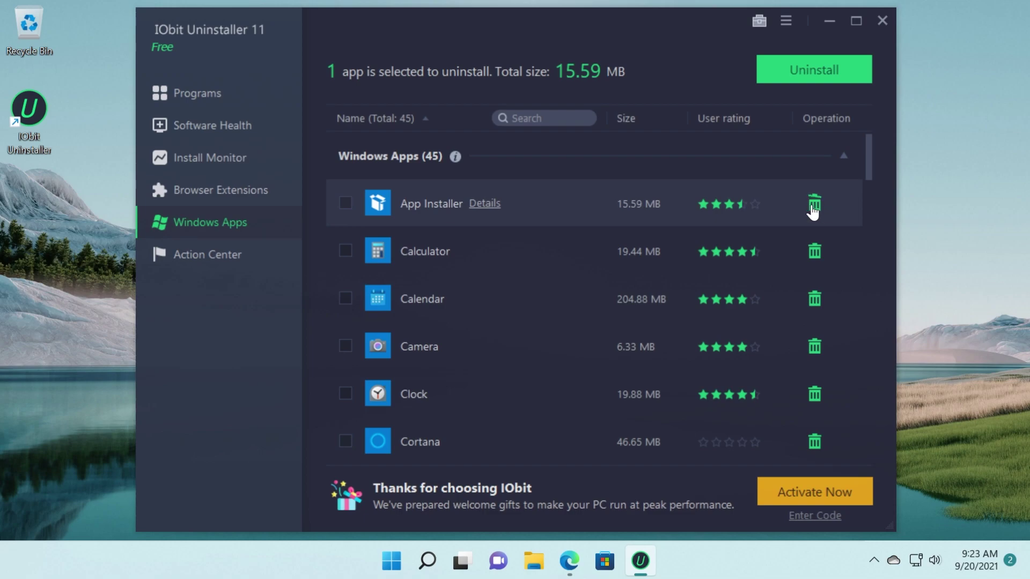
Look over Action Center's recommended programs, such as Advanced SystemCare and Driver Booster
click(242, 253)
scroll(579, 166, down, 5)
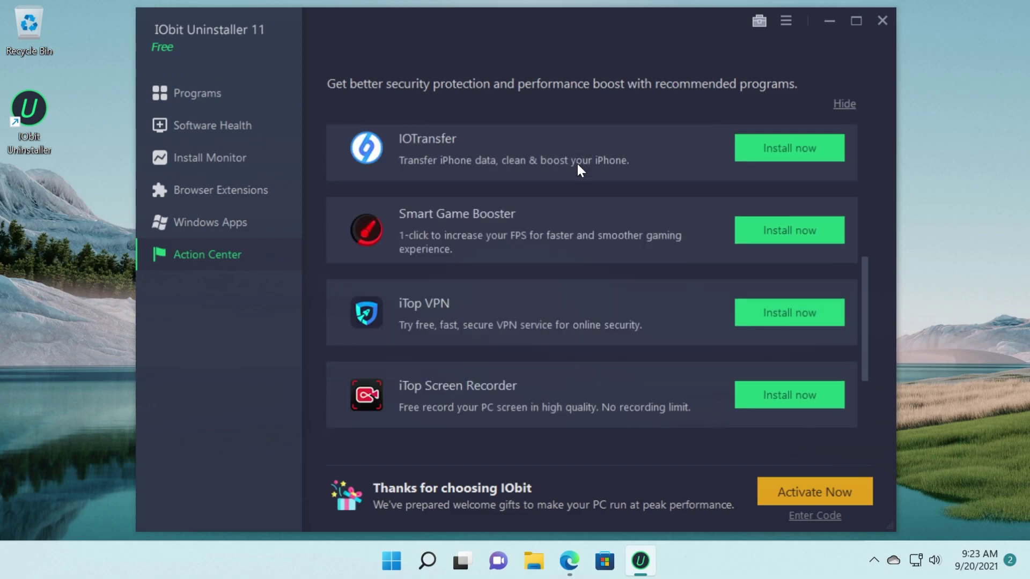
scroll(374, 179, up, 4)
scroll(374, 183, up, 1)
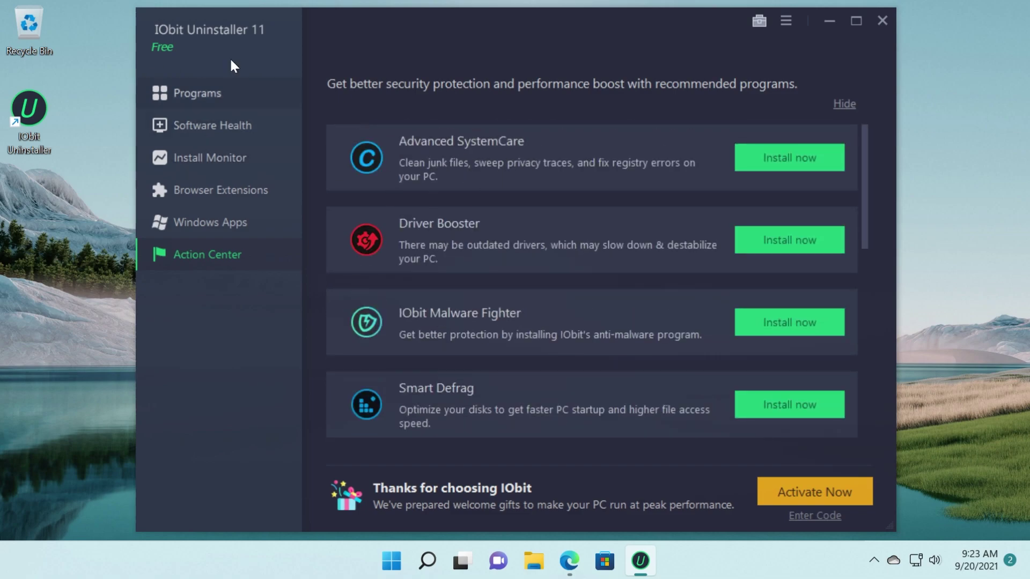
Return to the All Programs list showing the 7 installed programs
click(234, 102)
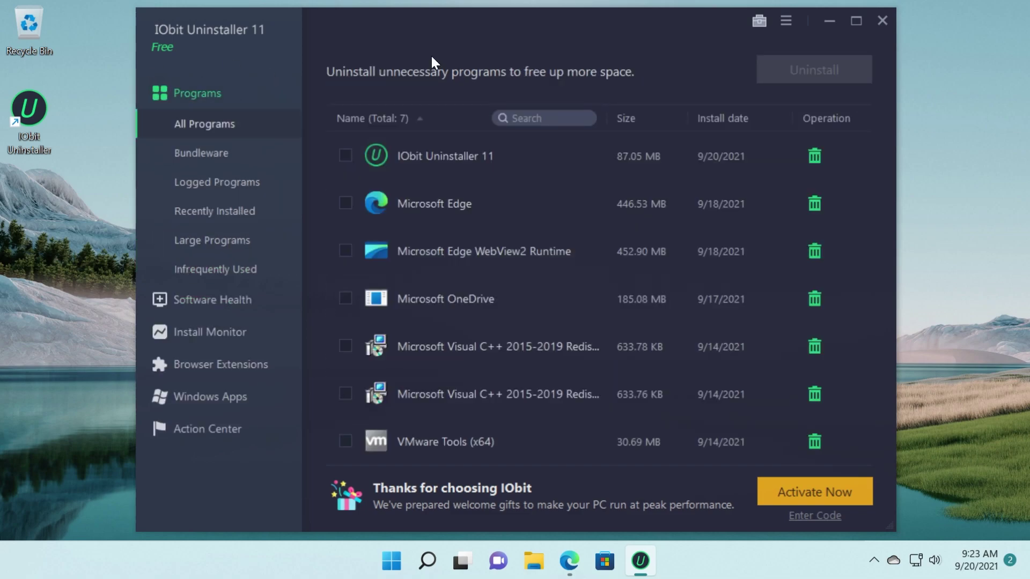